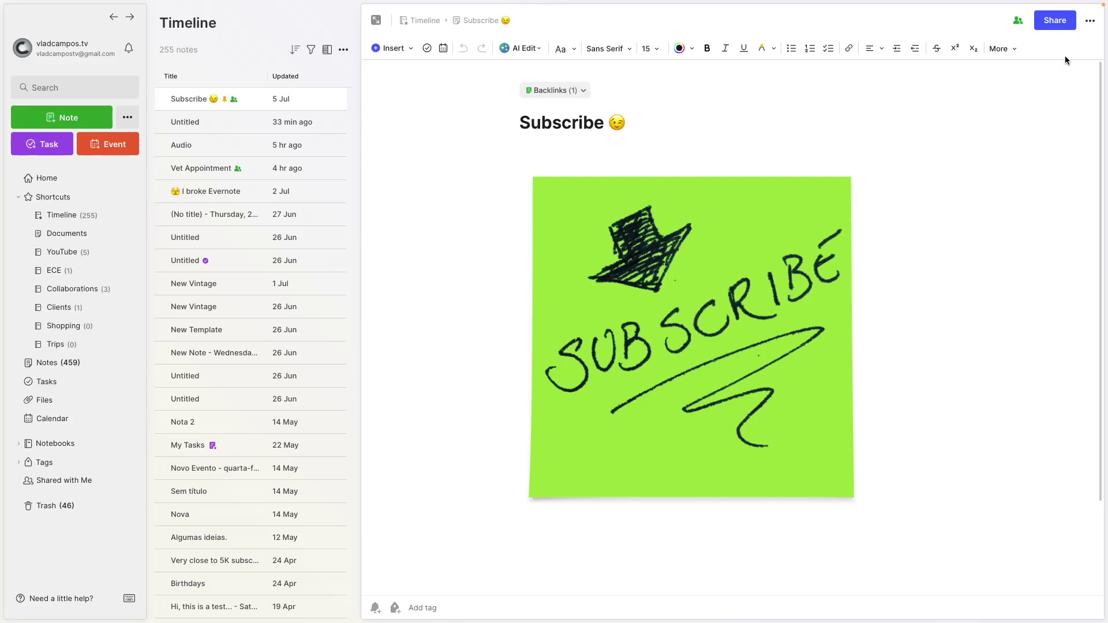
# - Paste the Subscribe note's copied web link into the Vet Appointment note's body, then follow it back to Subscribe
pyautogui.click(1089, 22)
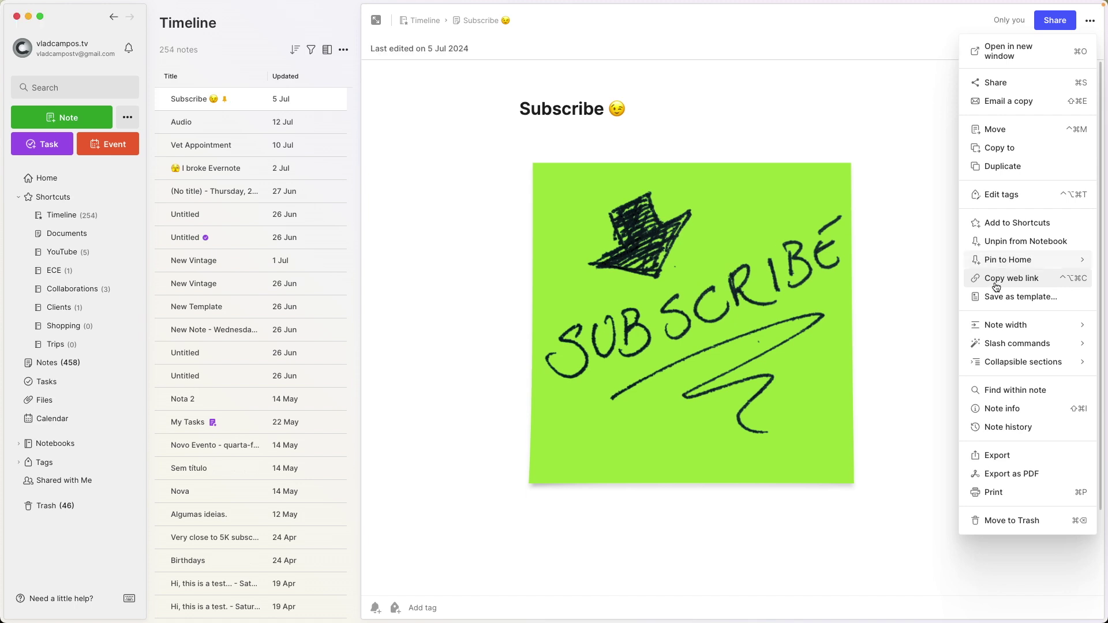
pyautogui.click(996, 280)
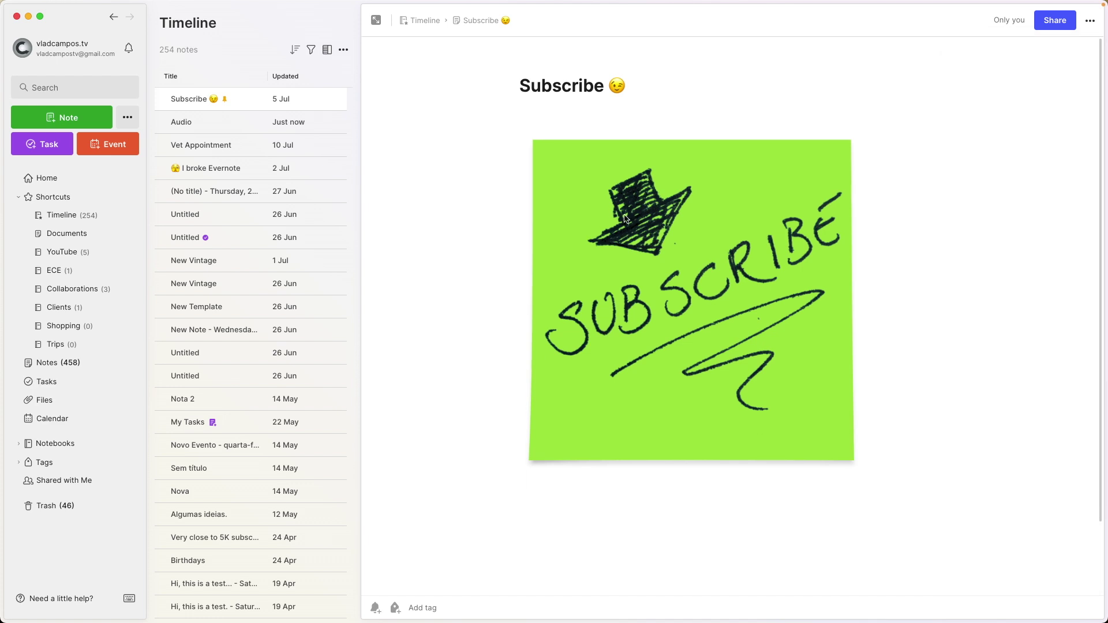
pyautogui.click(333, 144)
pyautogui.click(560, 168)
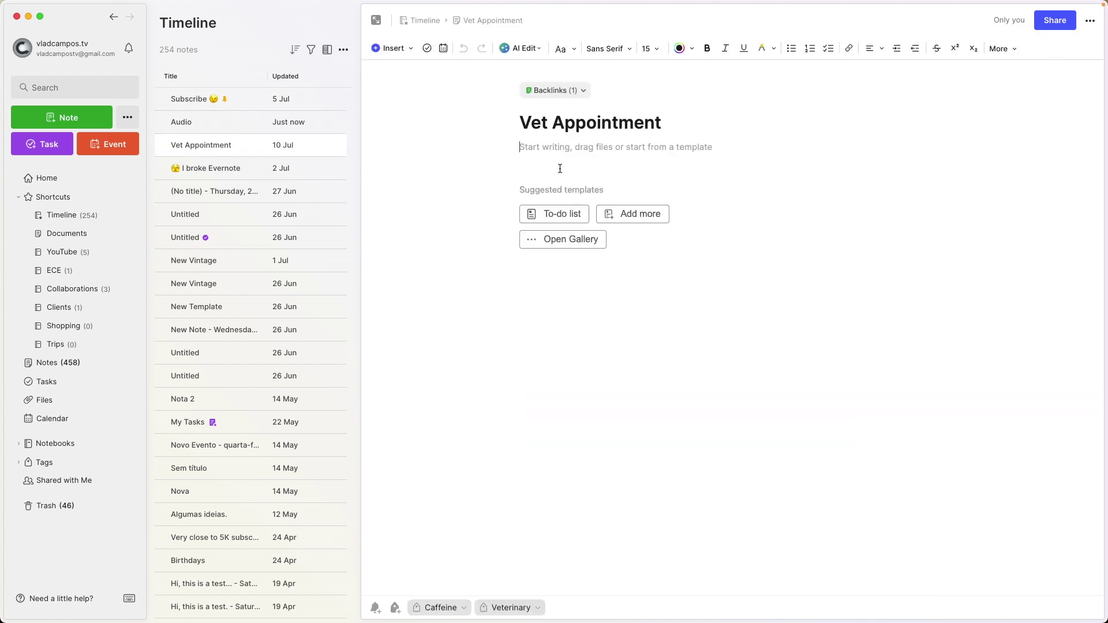
pyautogui.press('super+v')
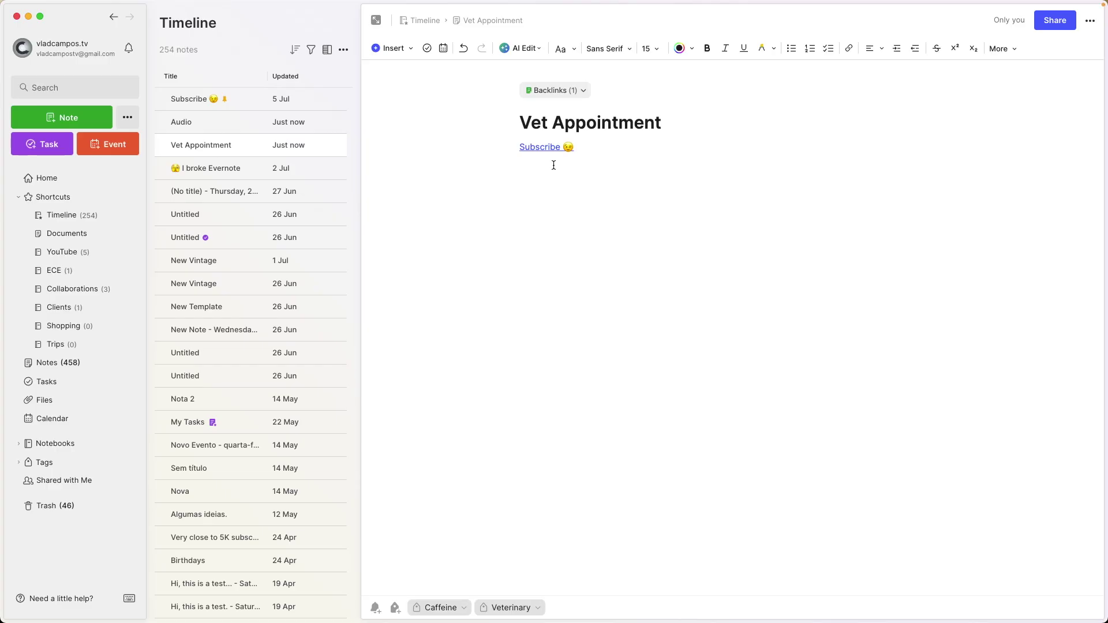
pyautogui.click(545, 147)
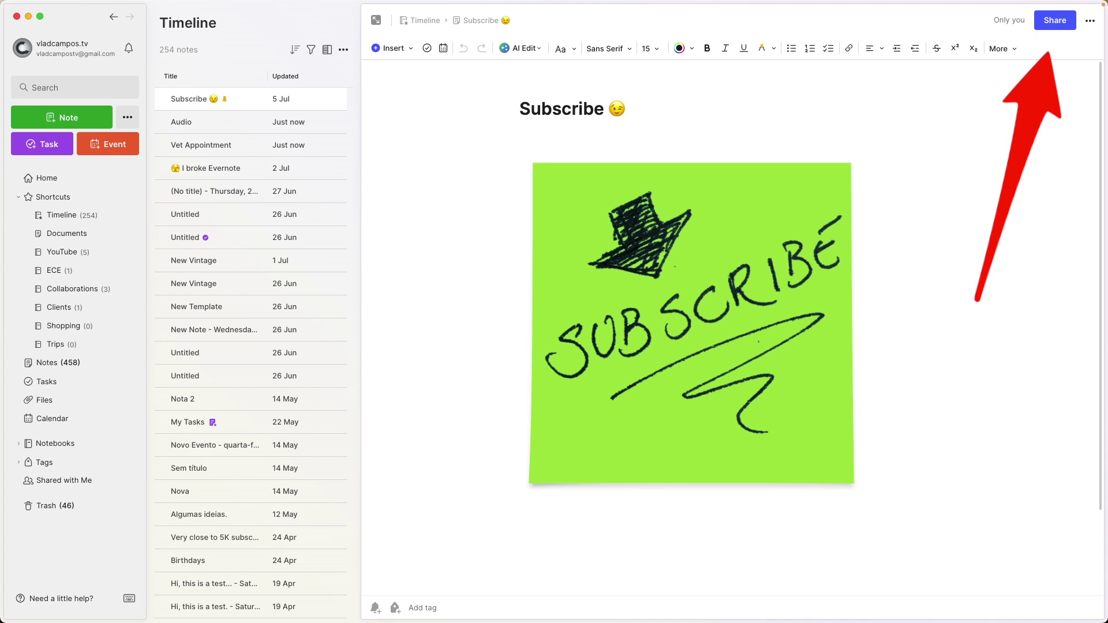
# - In the Subscribe note's Share dialog, keep Can edit and invite as the permission and go to Publish to web
pyautogui.click(1053, 27)
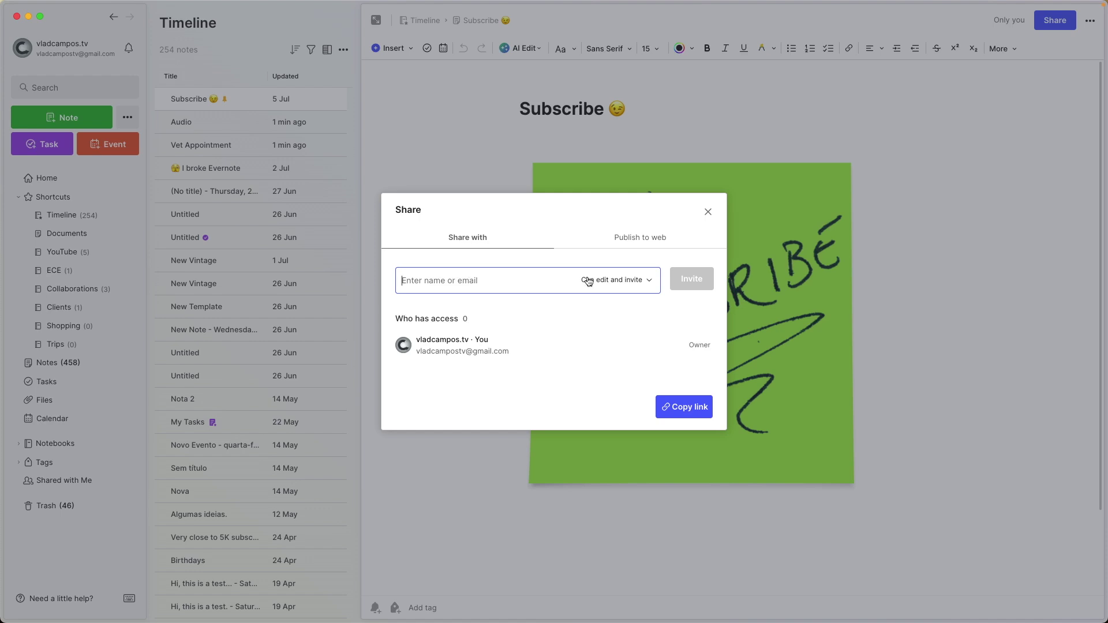
pyautogui.click(612, 281)
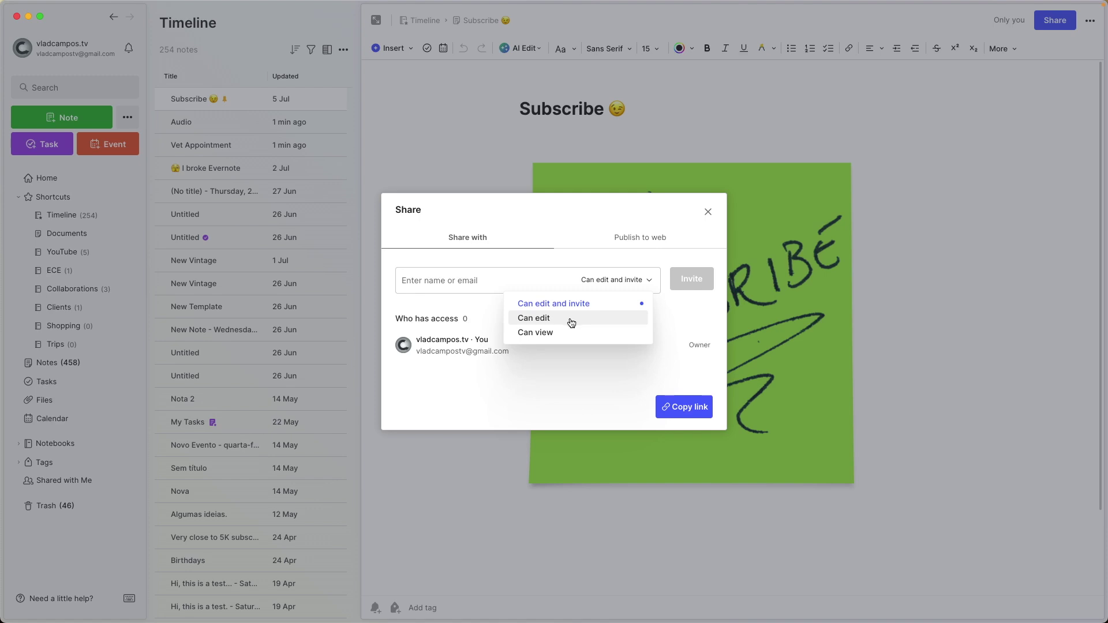
pyautogui.click(626, 292)
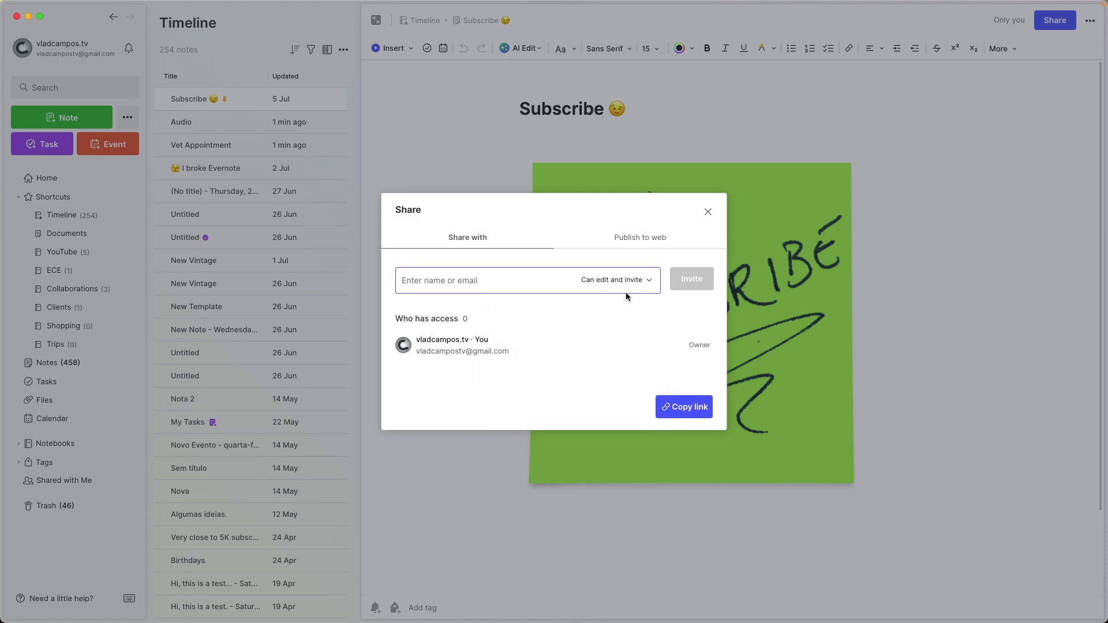
pyautogui.click(627, 287)
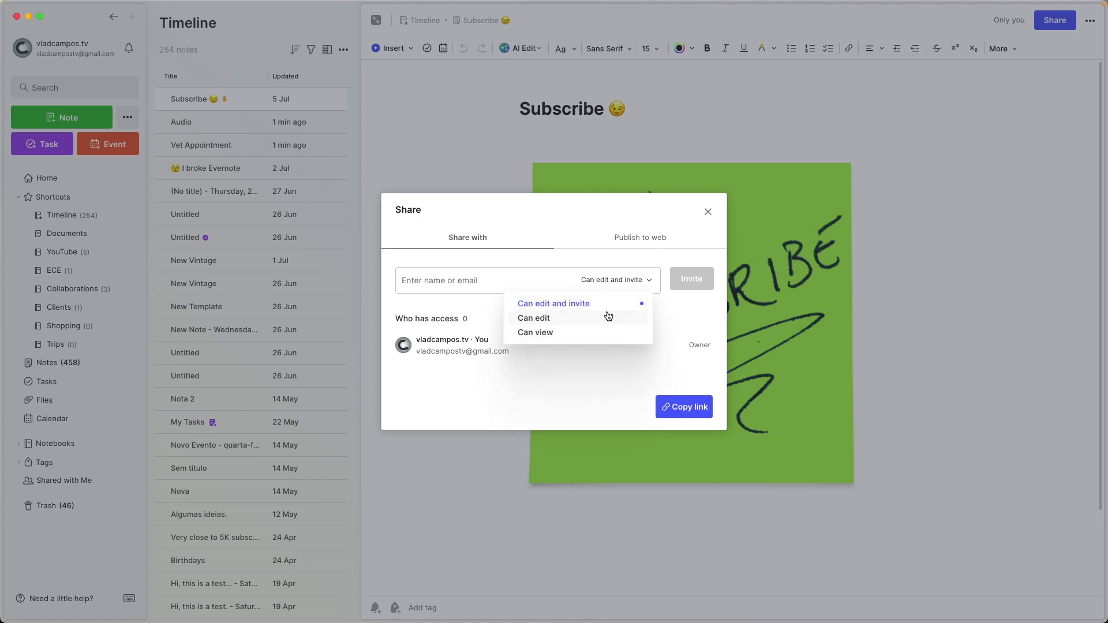
pyautogui.click(497, 292)
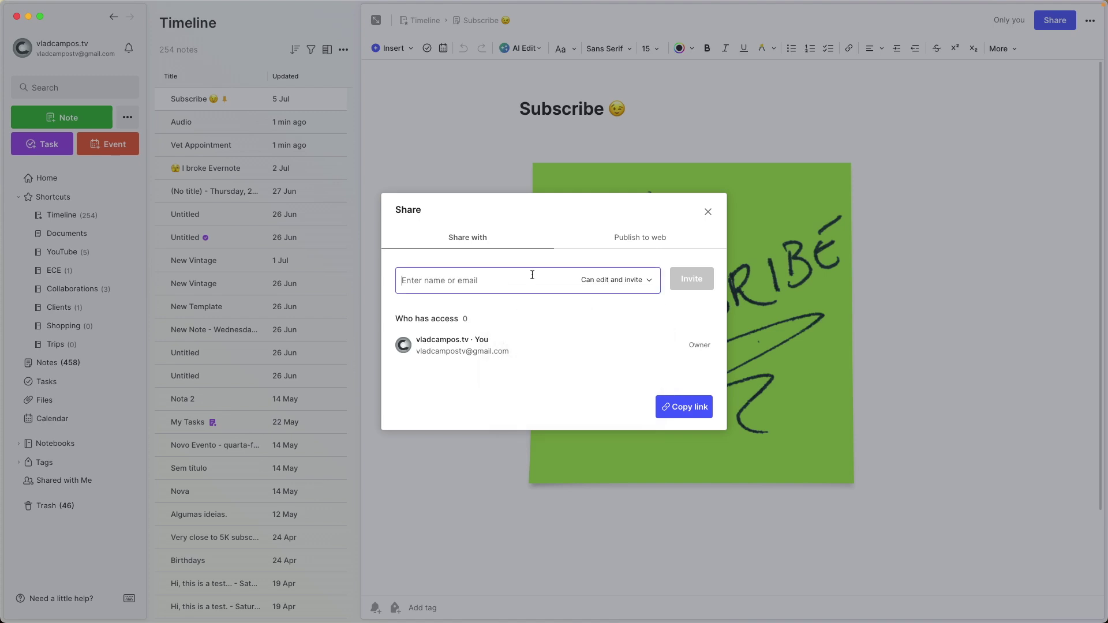
pyautogui.click(639, 239)
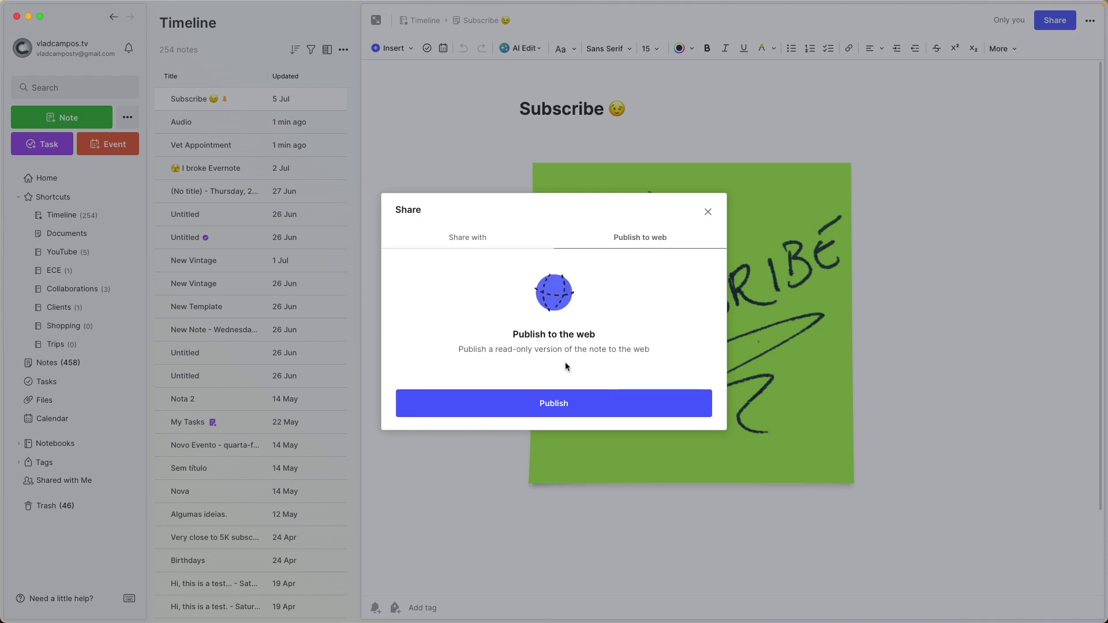
# - Publish a read-only Subscribe note to the web, copy its public link, and close Share
pyautogui.click(555, 404)
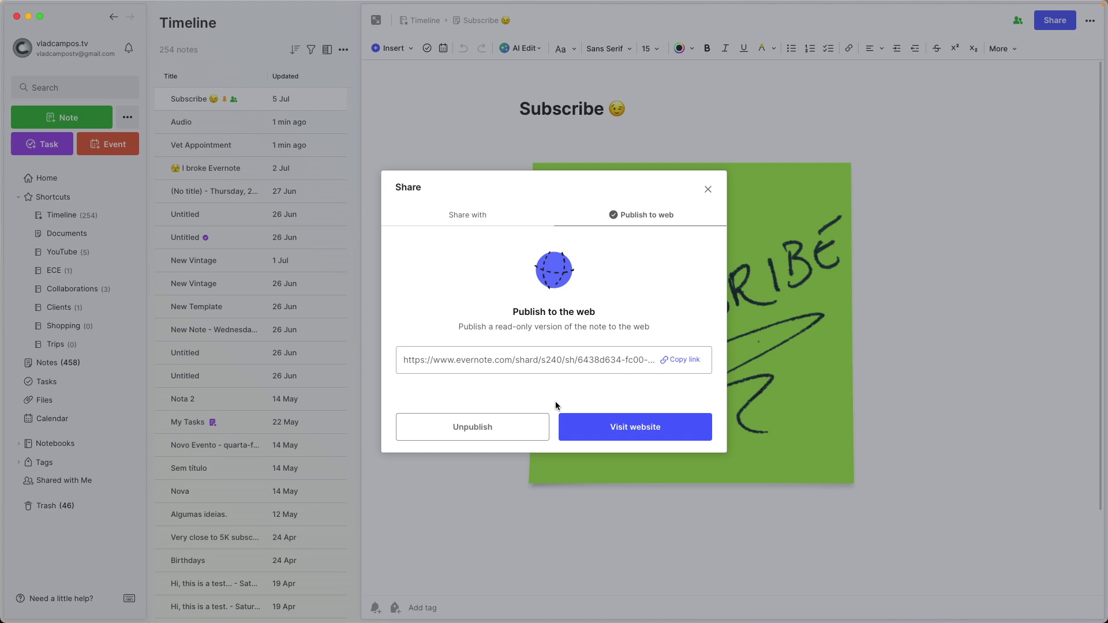
pyautogui.click(695, 366)
pyautogui.click(708, 189)
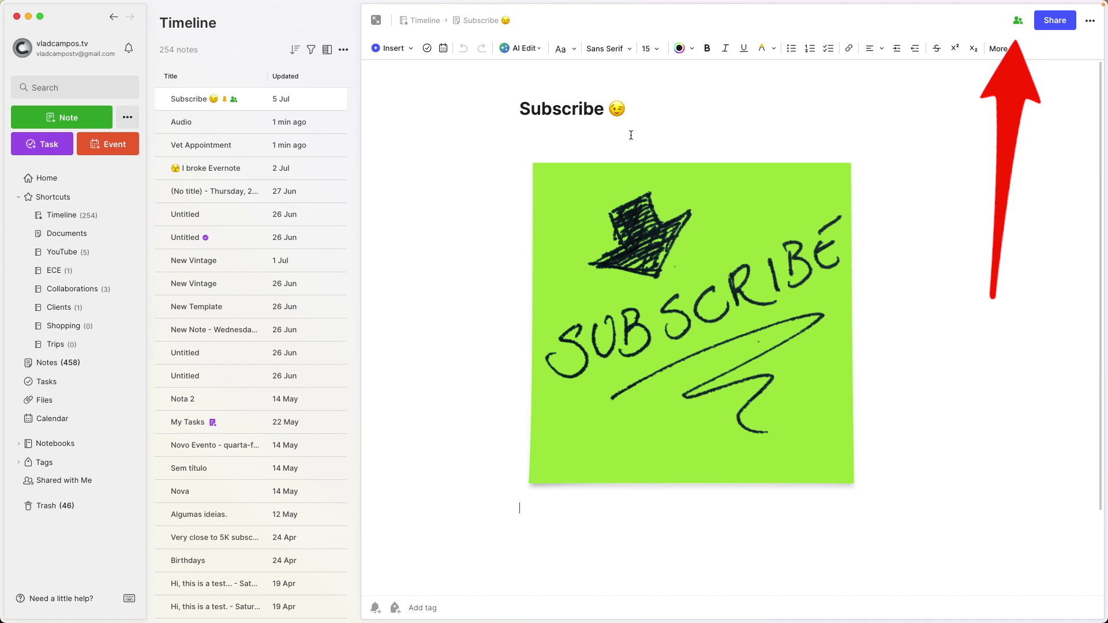
# - Unpublish the Subscribe note from the web and close the sharing settings
pyautogui.click(260, 128)
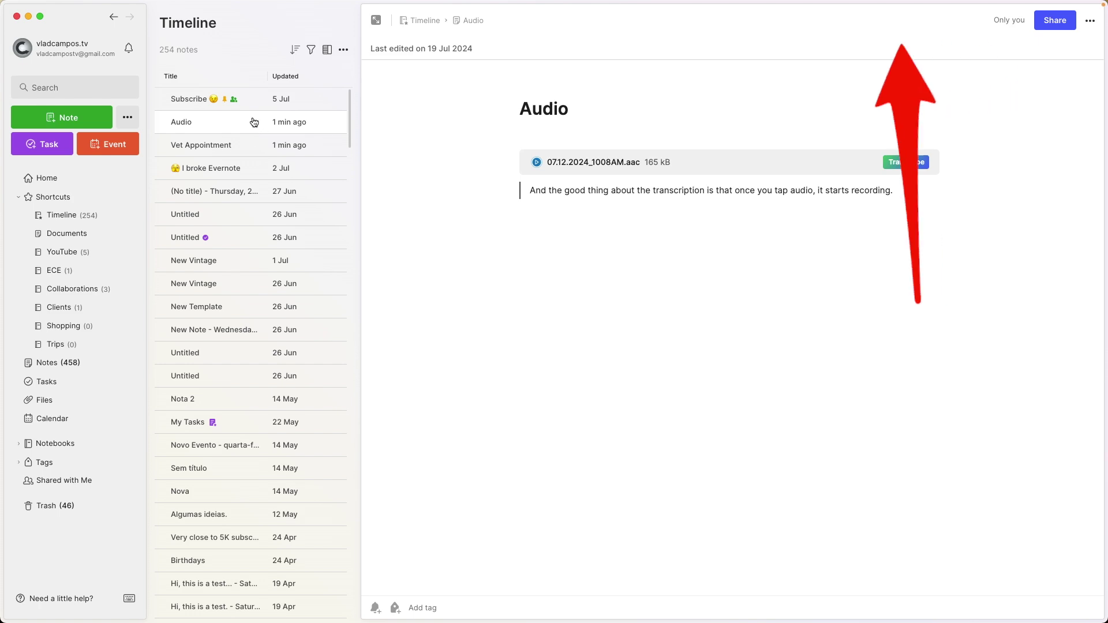
pyautogui.click(247, 103)
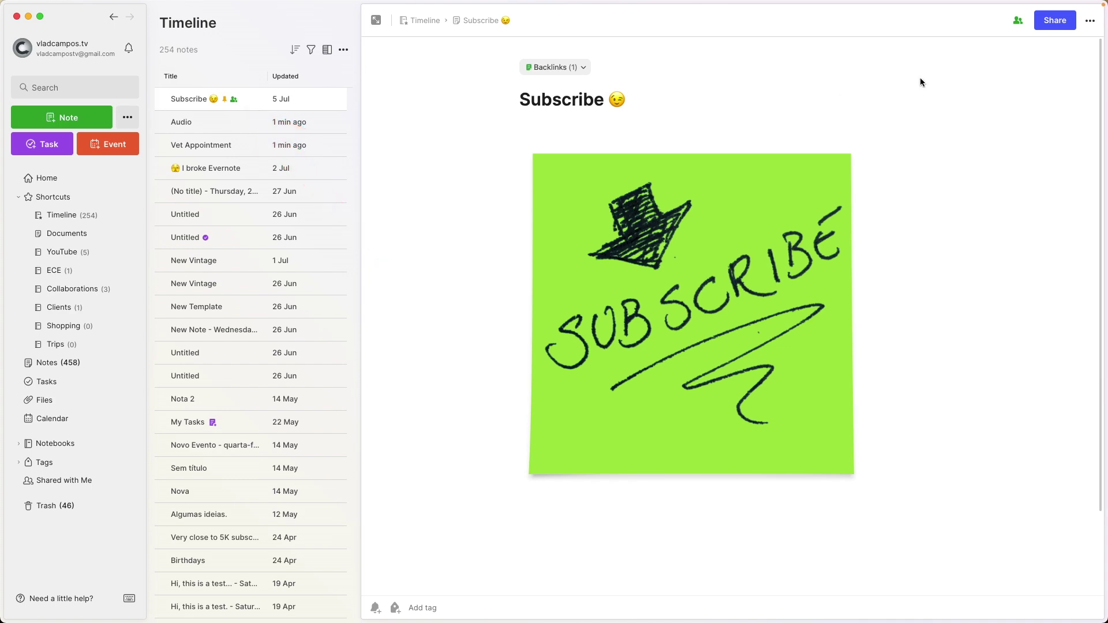
pyautogui.click(1019, 20)
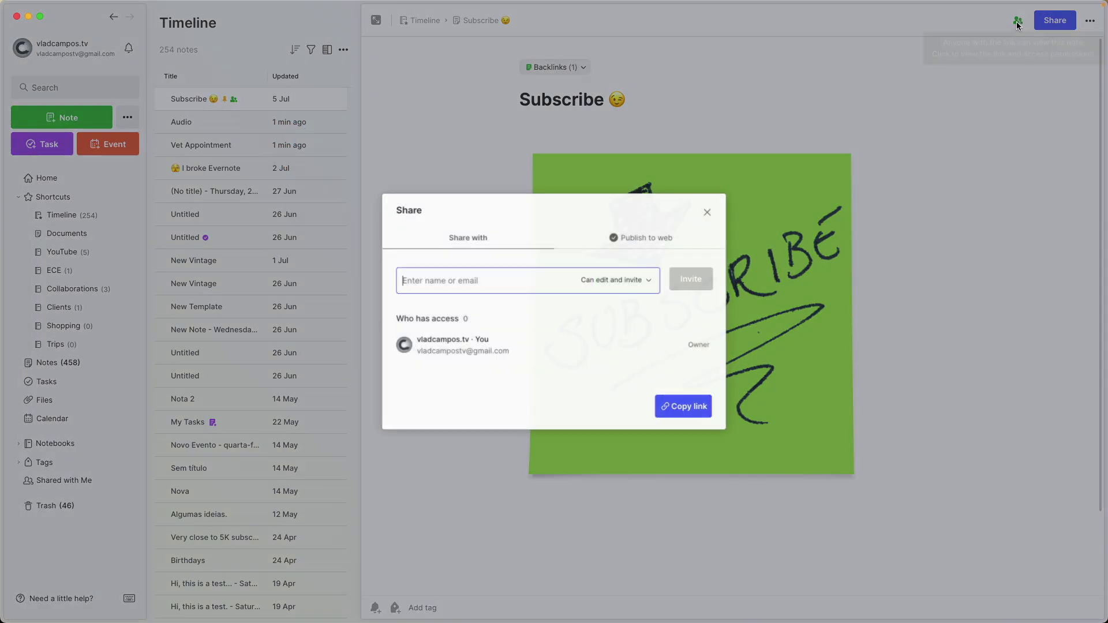
pyautogui.click(638, 239)
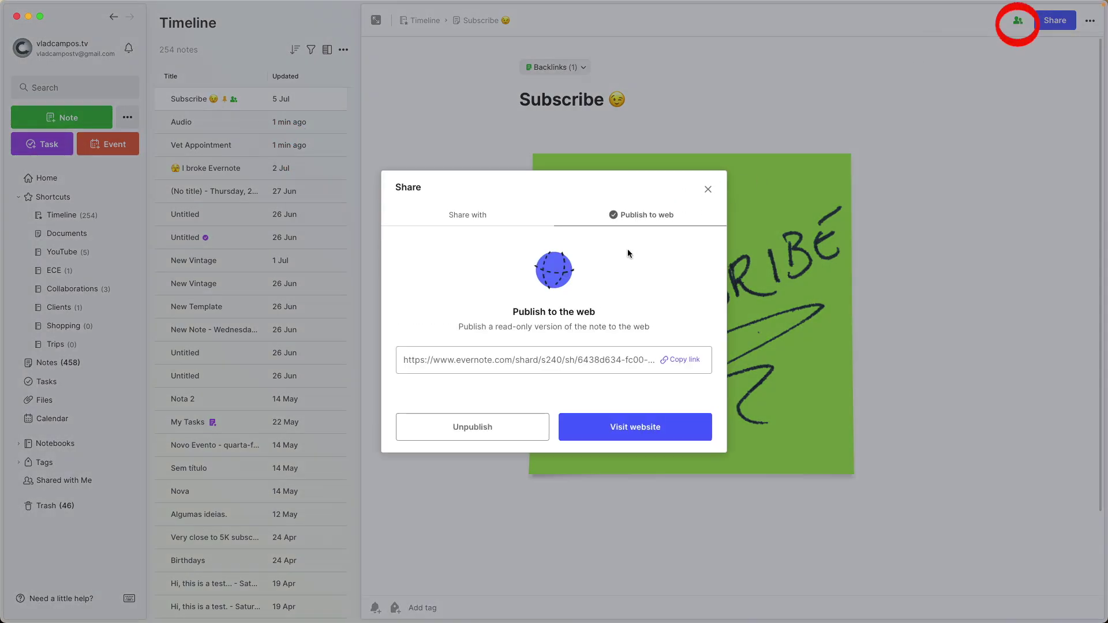
pyautogui.click(473, 430)
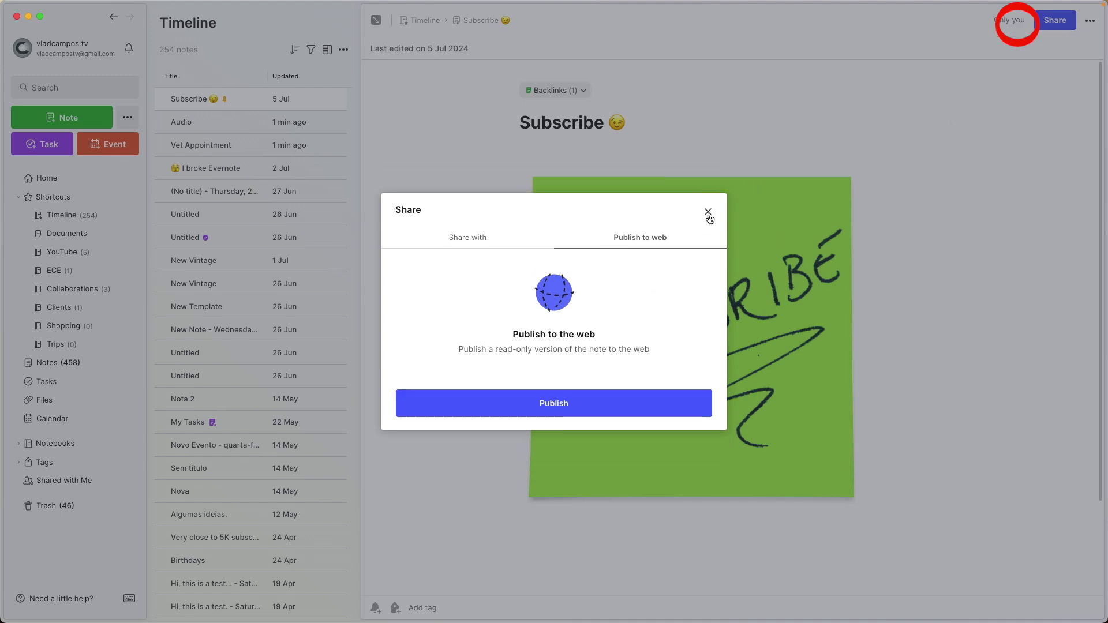
pyautogui.click(708, 211)
# - Reopen the Subscribe note's Share dialog and review the invitee permission levels
pyautogui.click(1070, 24)
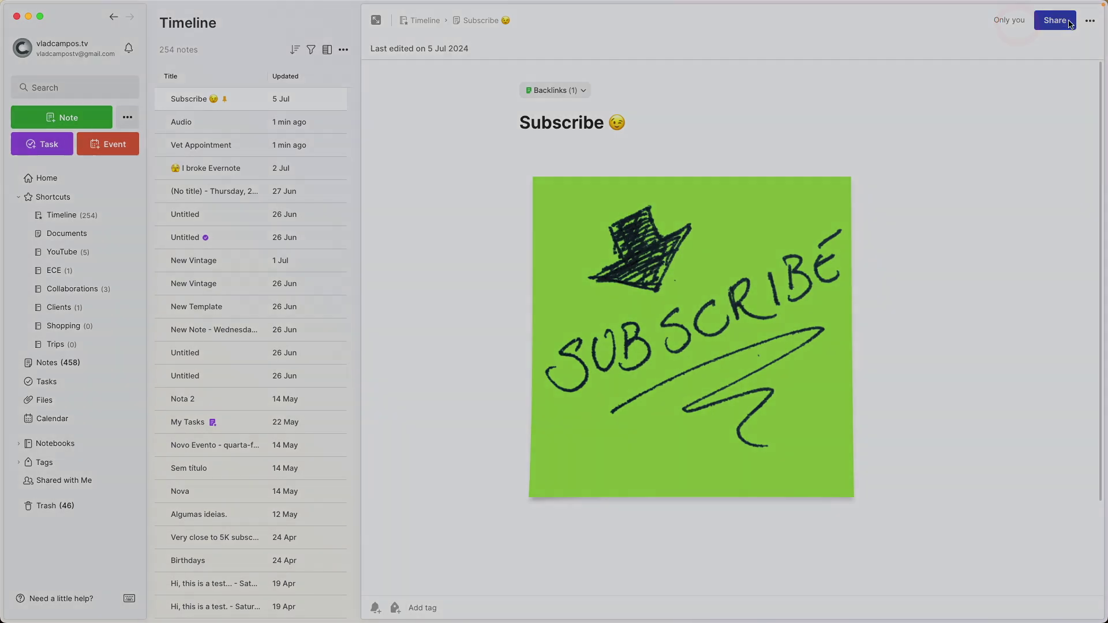
pyautogui.click(477, 239)
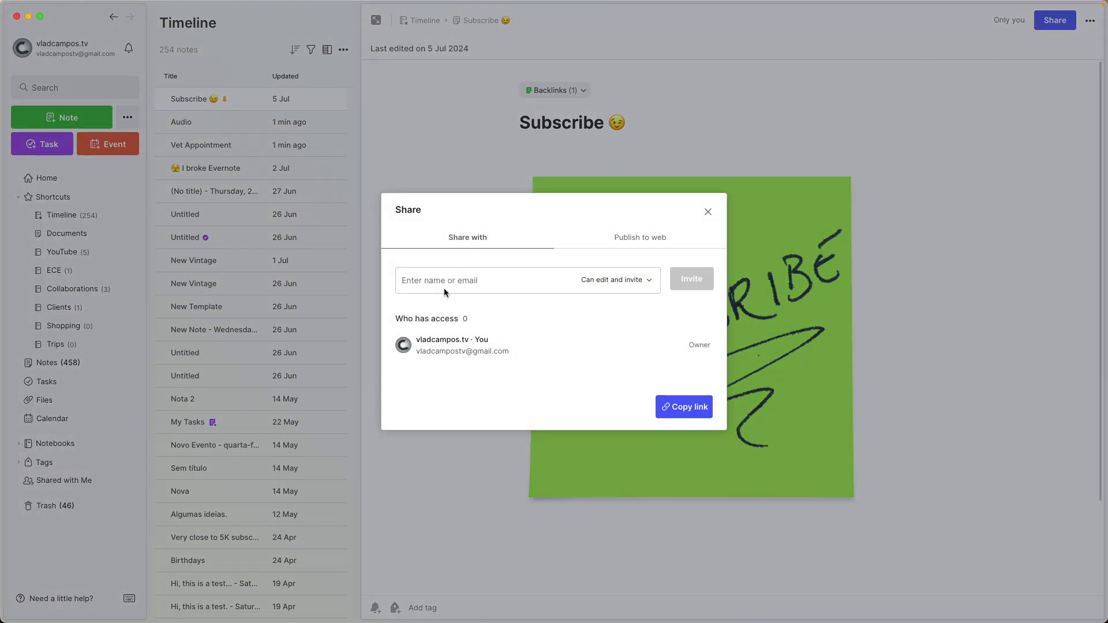
pyautogui.click(632, 288)
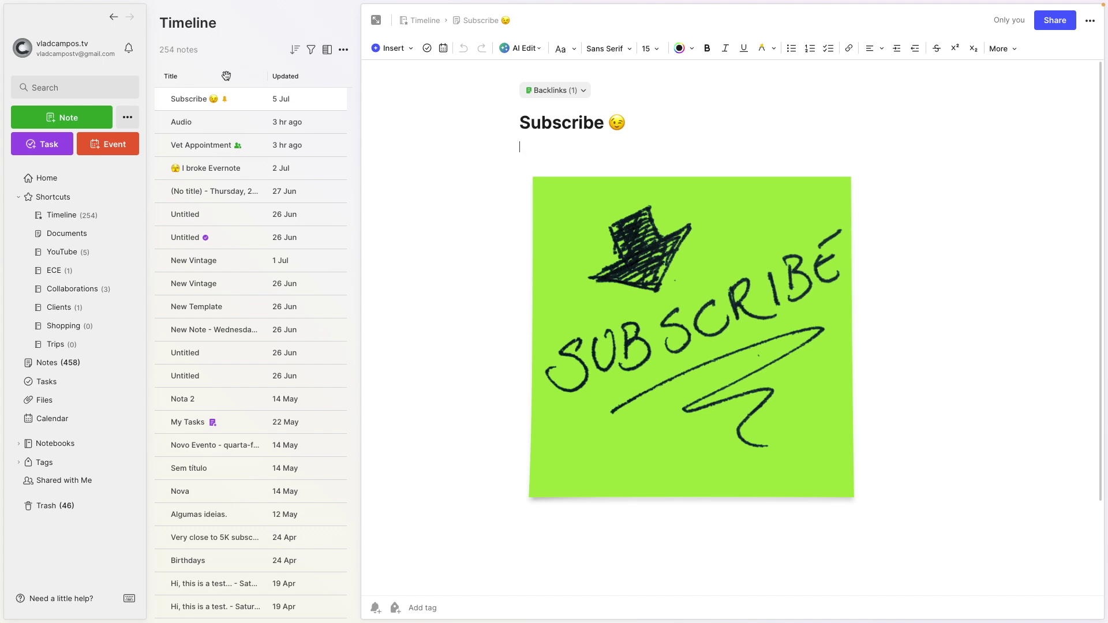
# - Browse the Subscribe note's context menu and Copy internal link submenu, then bring up its more-actions menu
pyautogui.rightClick(242, 104)
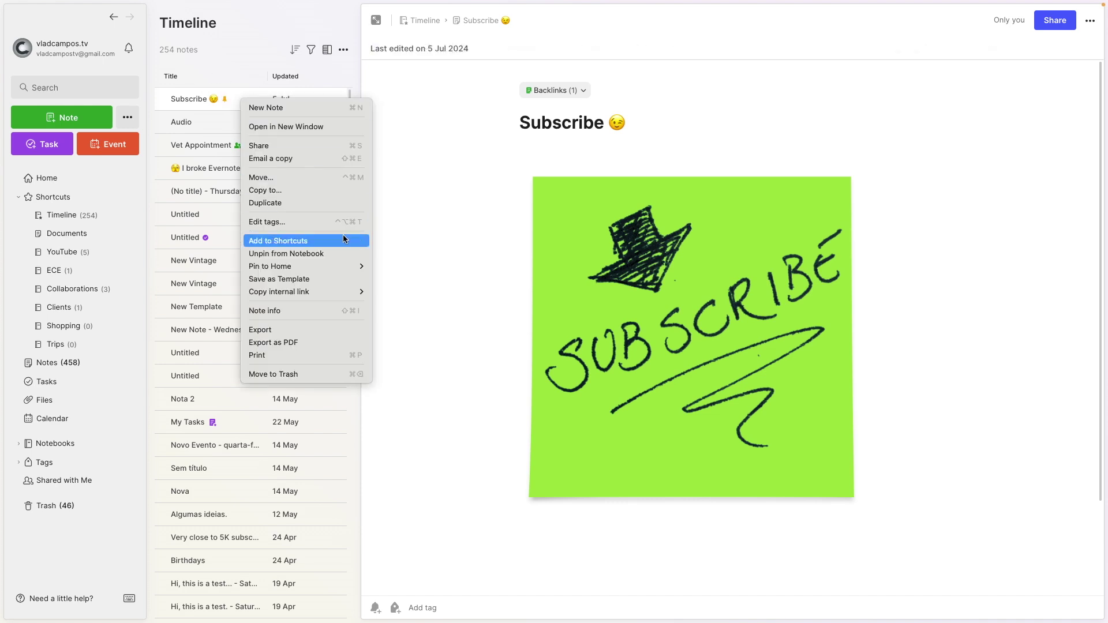
pyautogui.moveTo(342, 292)
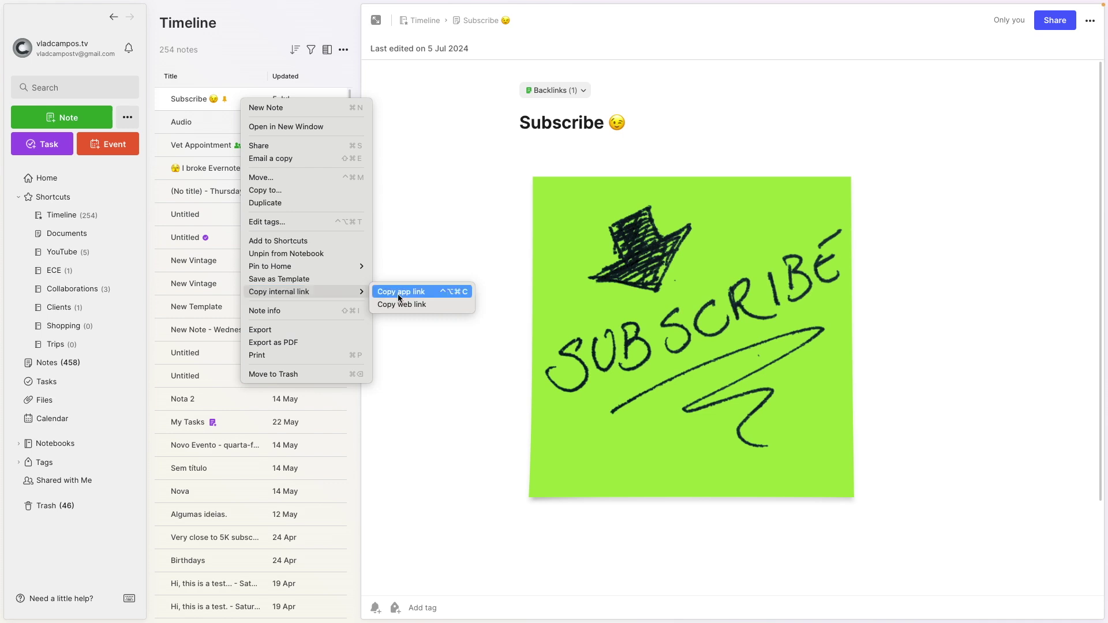
pyautogui.moveTo(297, 295)
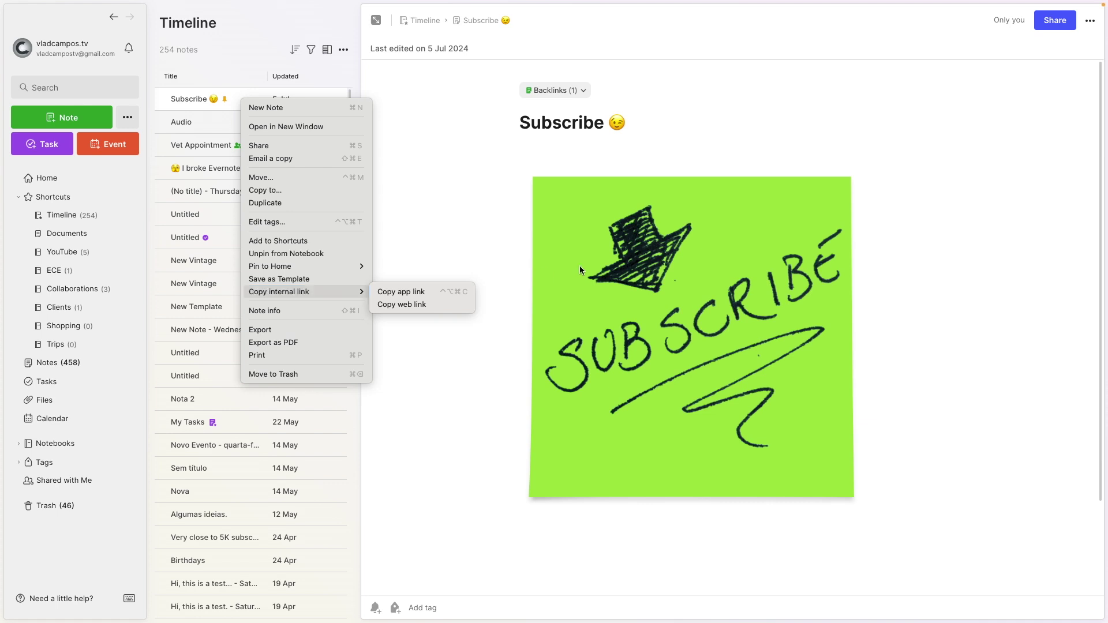
pyautogui.click(1096, 24)
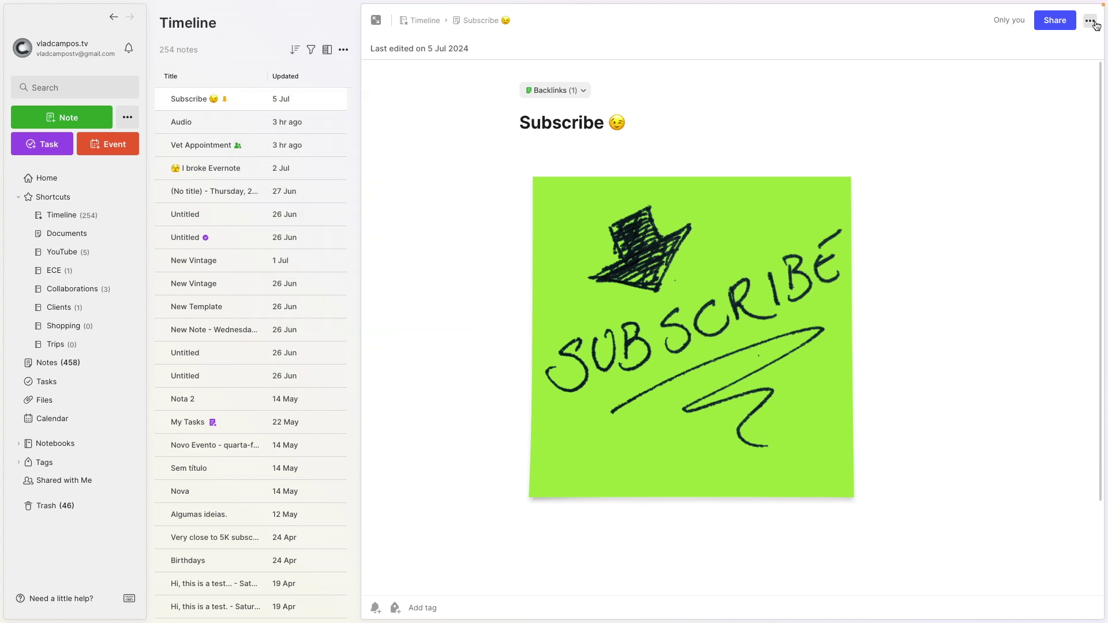
pyautogui.click(1091, 21)
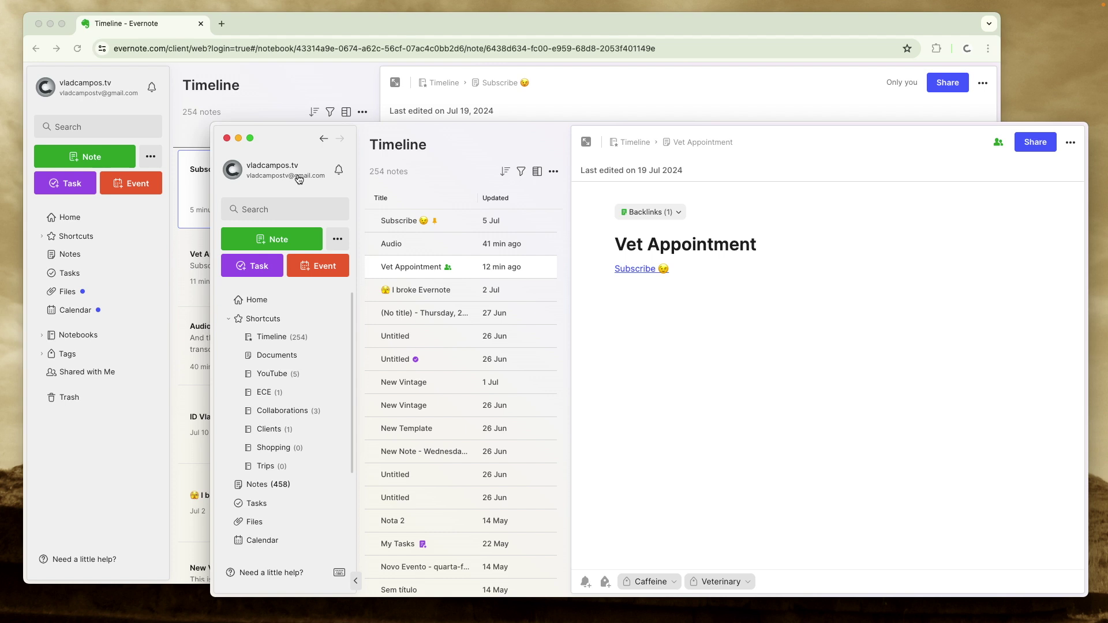
# - In Evernote Web, invite another person to the Subscribe note with Can edit and invite permission
pyautogui.click(271, 29)
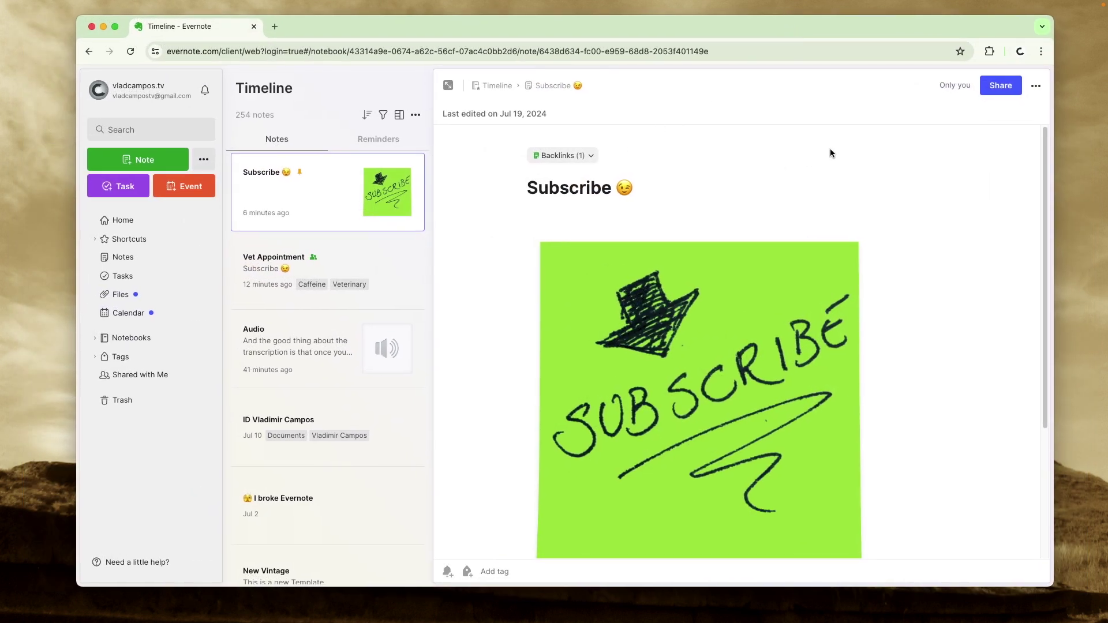
pyautogui.click(992, 91)
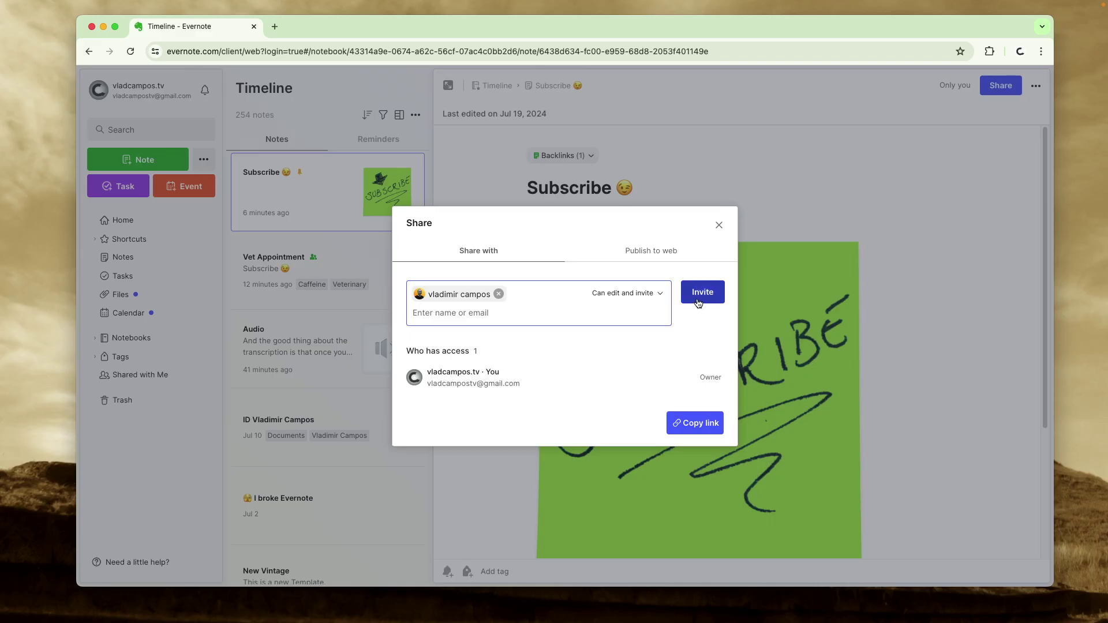
pyautogui.click(699, 304)
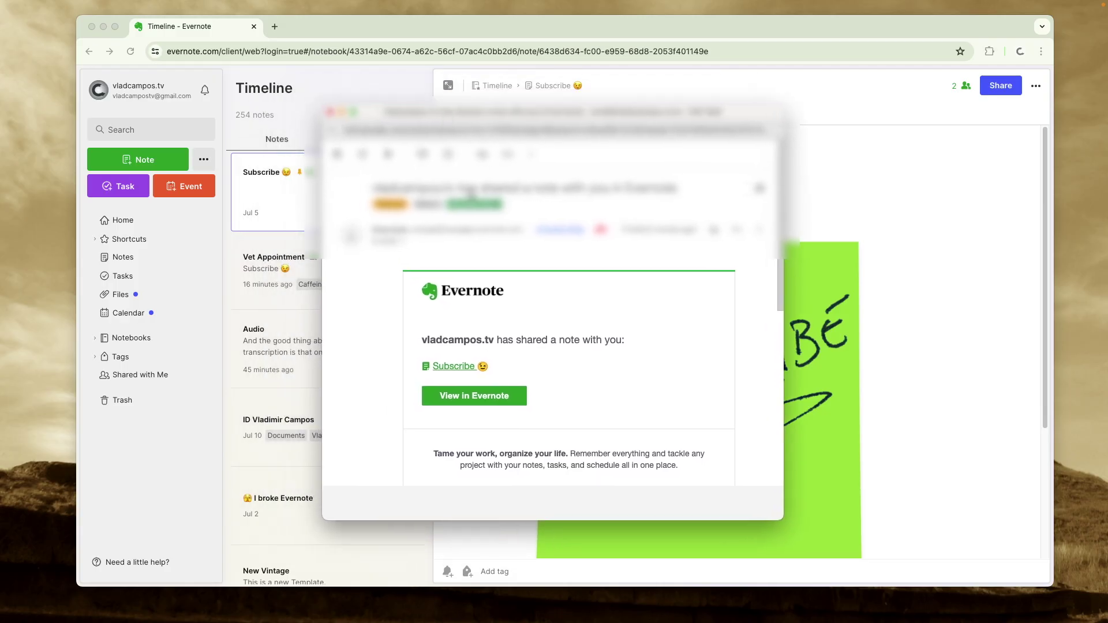
# - Open the Subscribe link in the share email, triggering Chrome's Open Evernote? prompt
pyautogui.click(465, 371)
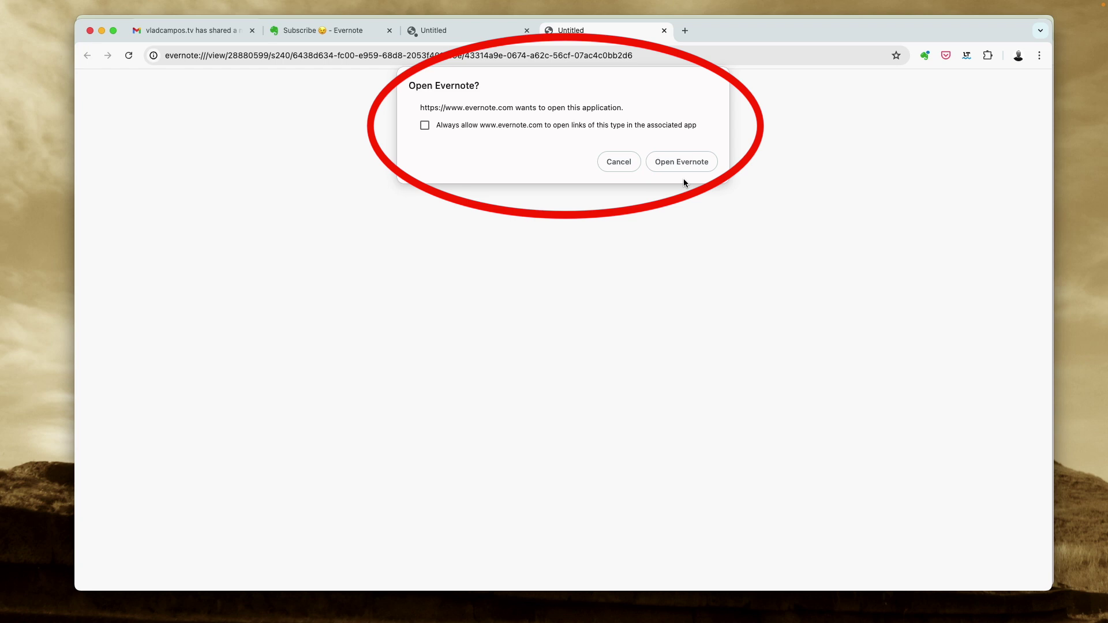
pyautogui.click(425, 125)
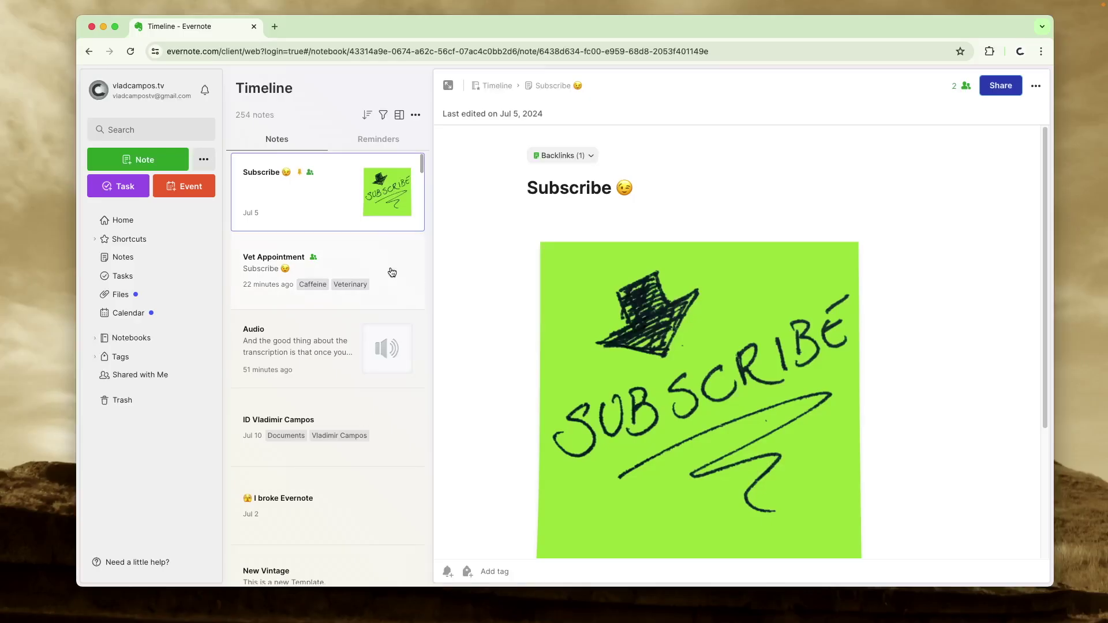
# - In Evernote Web Settings, set Open links in to Web browser, then to Ask Every Time
pyautogui.click(145, 91)
pyautogui.click(133, 188)
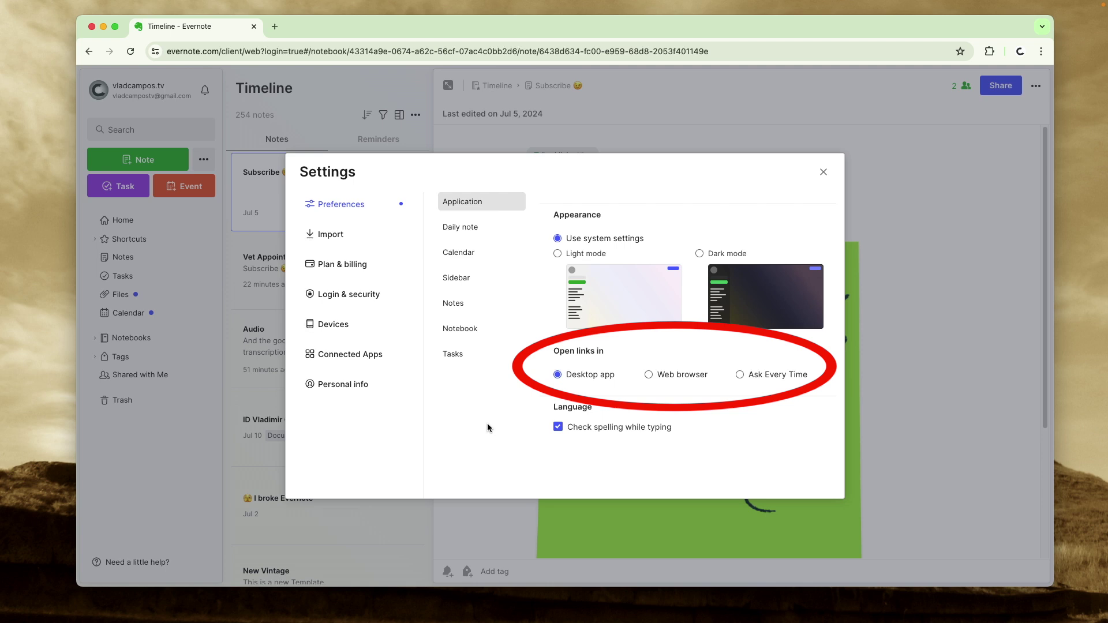
pyautogui.click(649, 376)
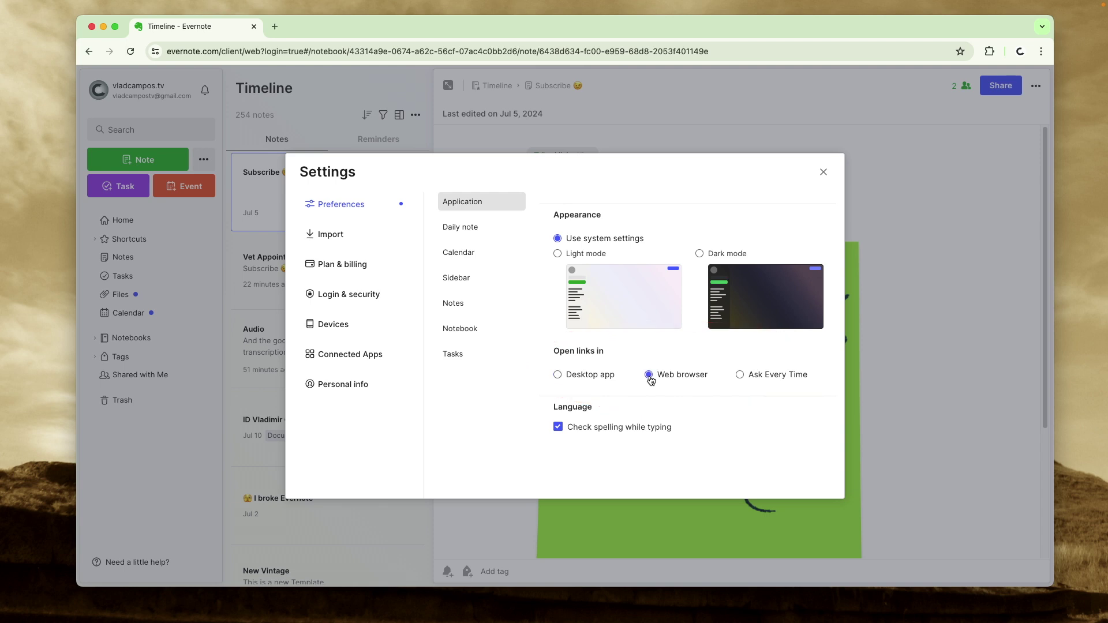
pyautogui.click(740, 376)
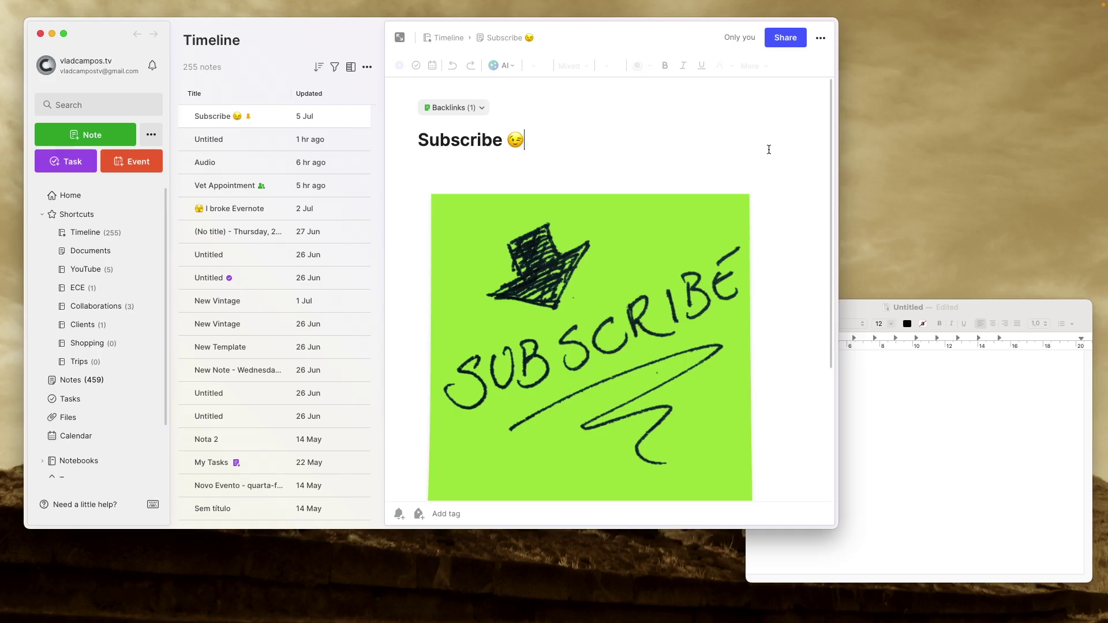
# - Copy the Subscribe note's web link and paste it into the TextEdit document
pyautogui.click(821, 38)
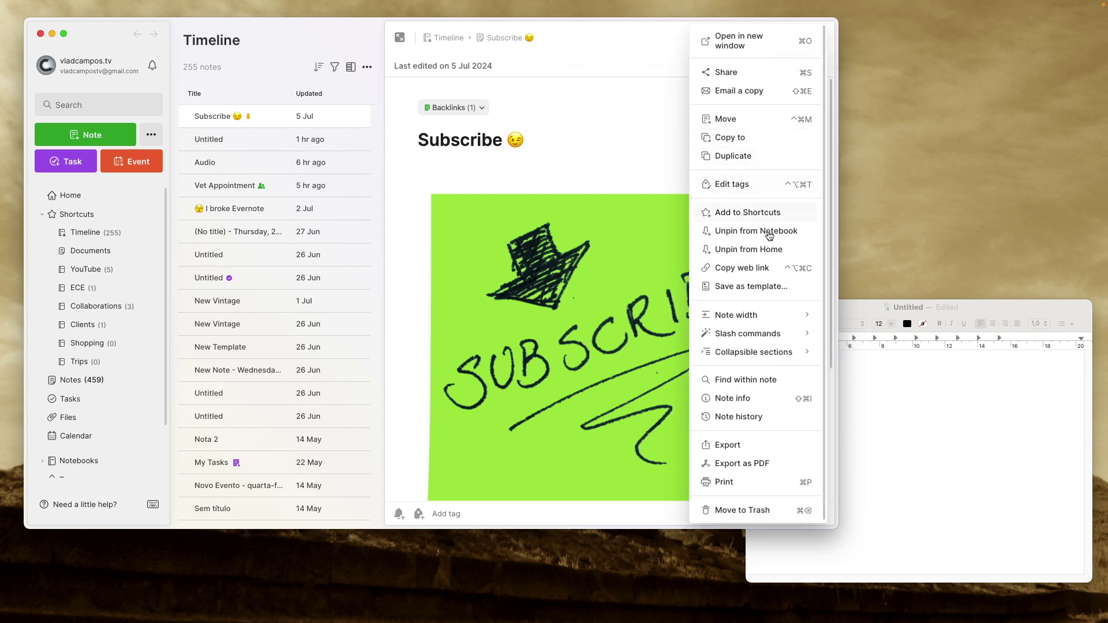
pyautogui.click(769, 275)
pyautogui.click(890, 395)
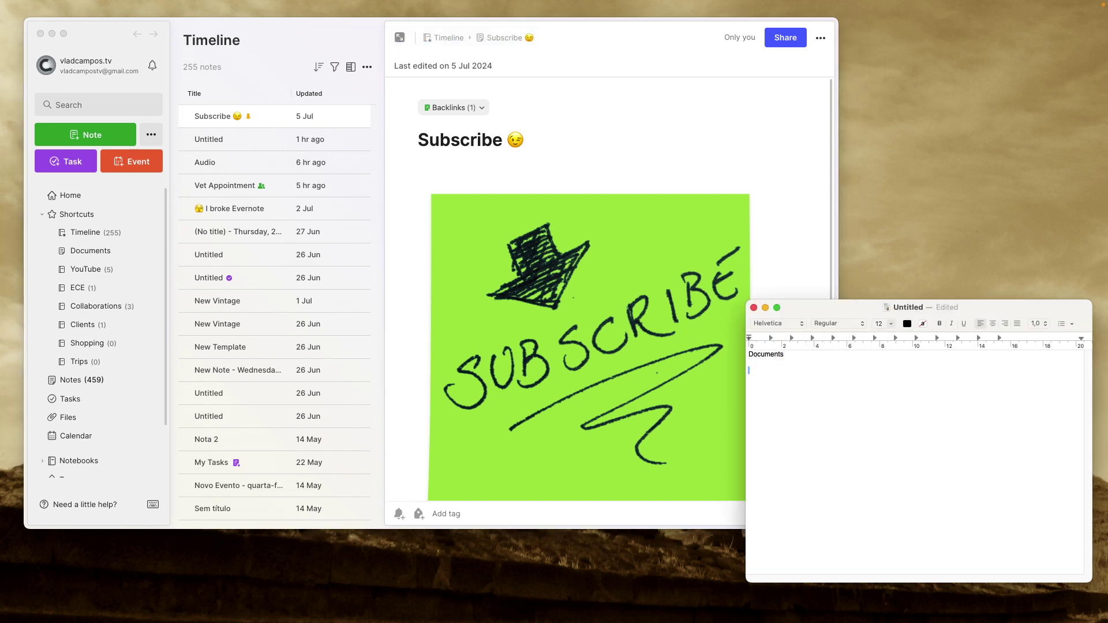
pyautogui.press('super+v')
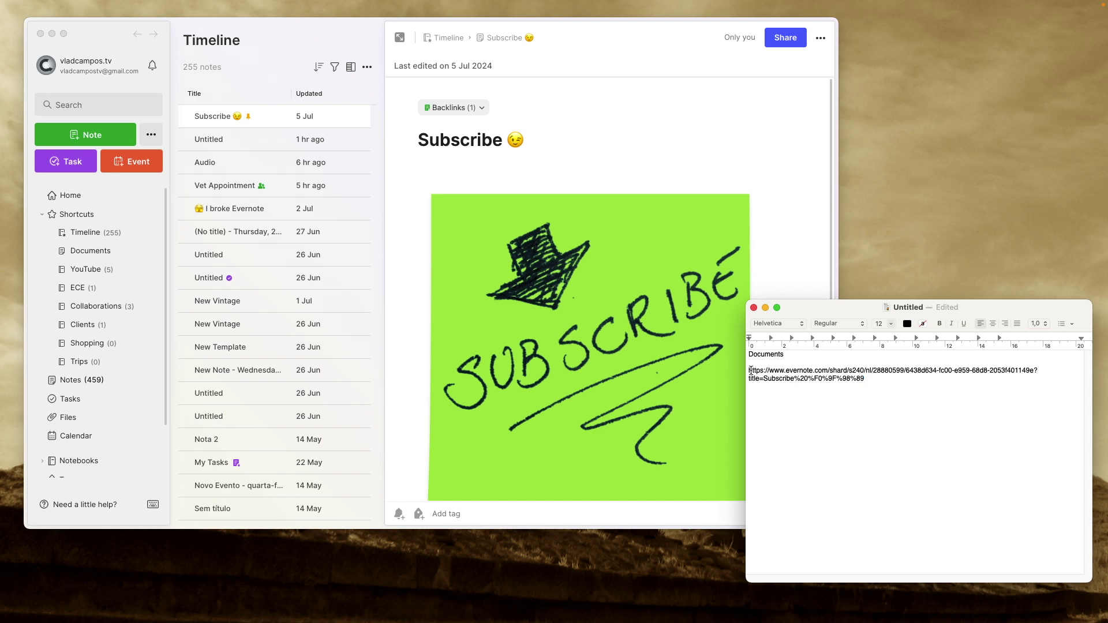
# - Select the word Documents in TextEdit and start adding a link to it with Cmd+K
pyautogui.moveTo(750, 372); pyautogui.dragTo(814, 372)
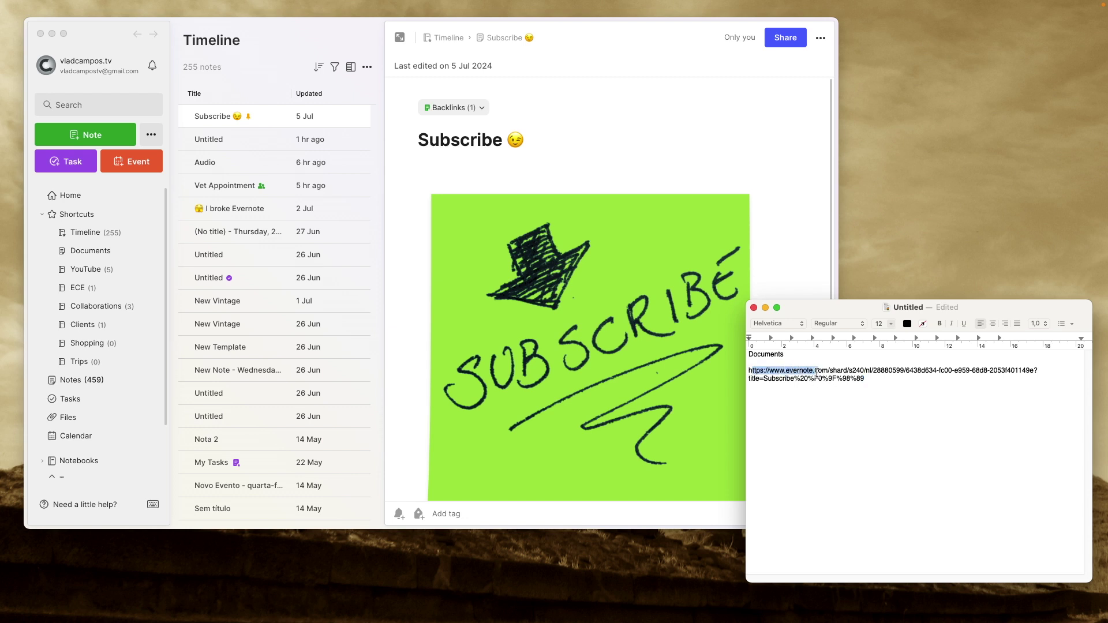
pyautogui.click(873, 396)
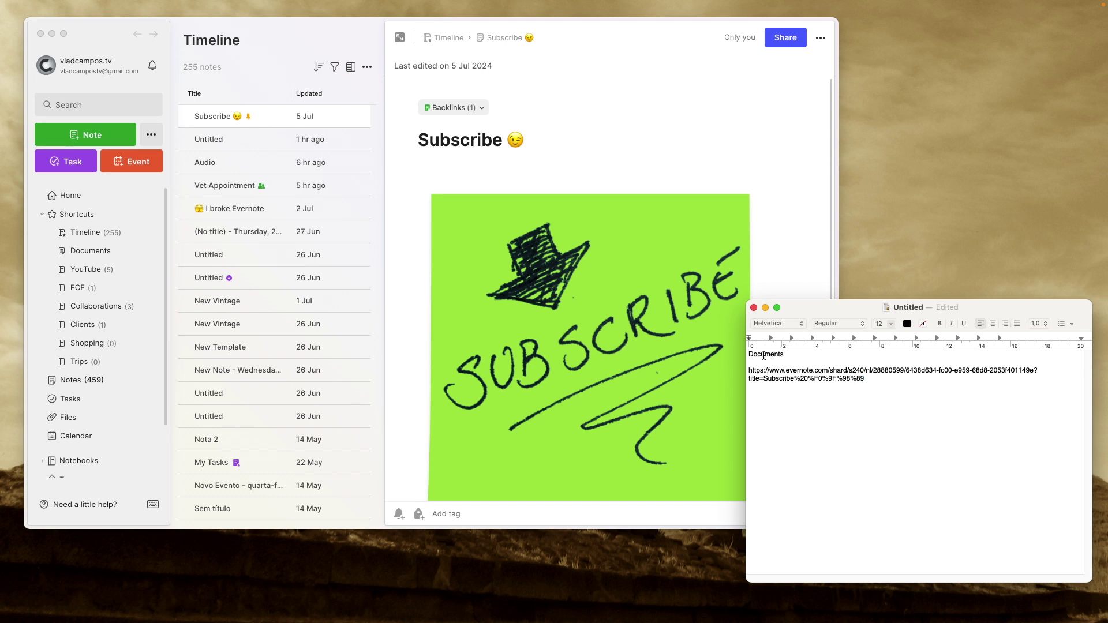
pyautogui.doubleClick(765, 356)
pyautogui.press('super+k')
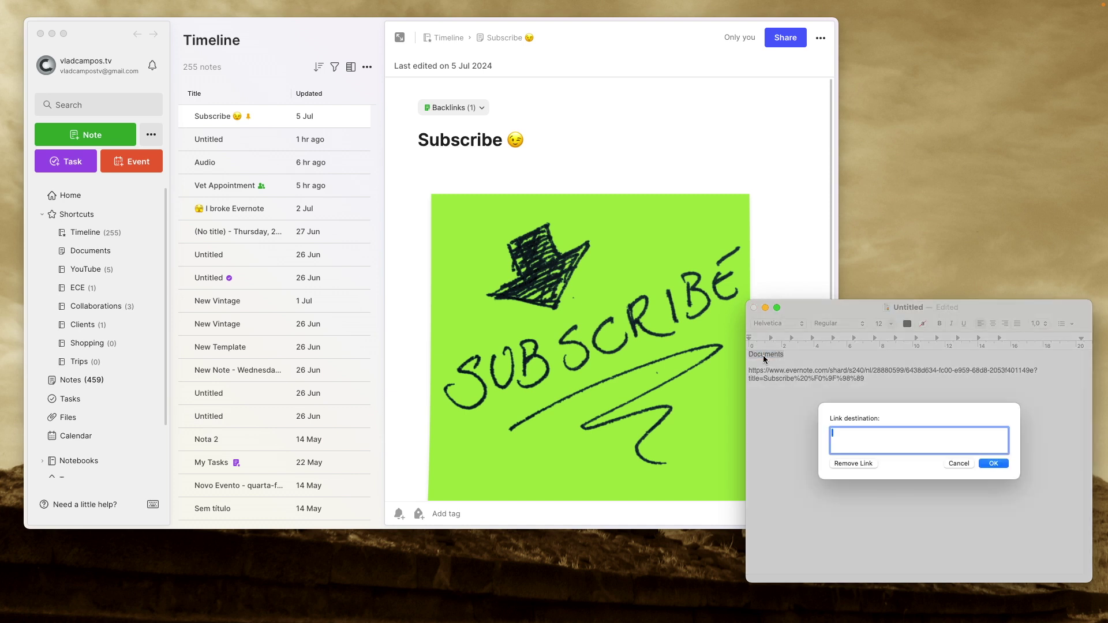
# - Link the word Documents to the Subscribe note's web address and open it in Chrome
pyautogui.press('super+v')
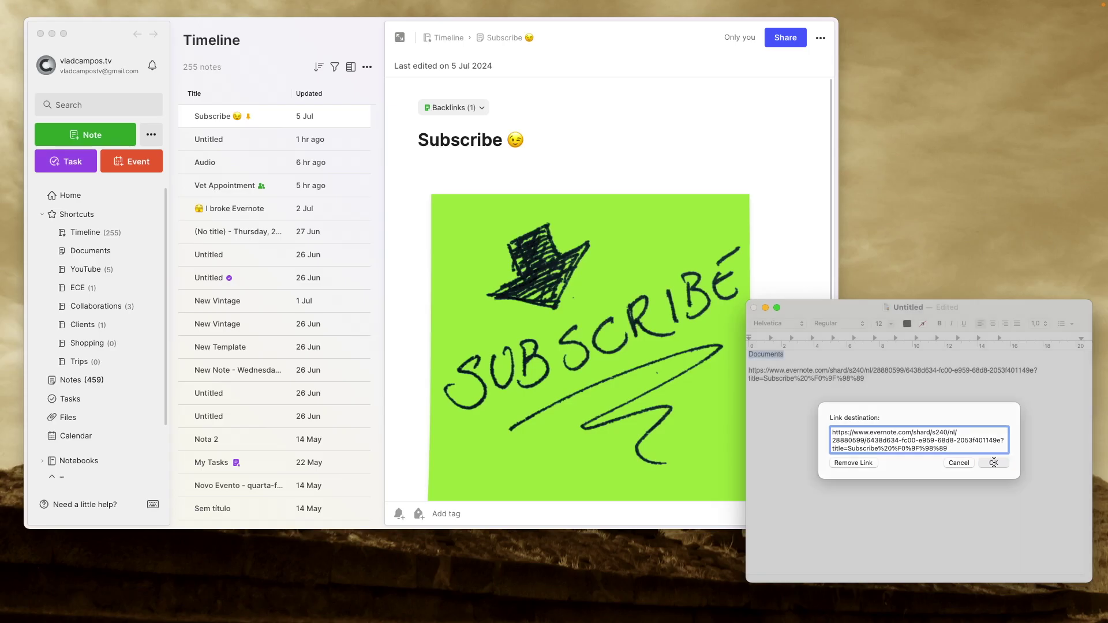
pyautogui.click(994, 462)
pyautogui.click(908, 461)
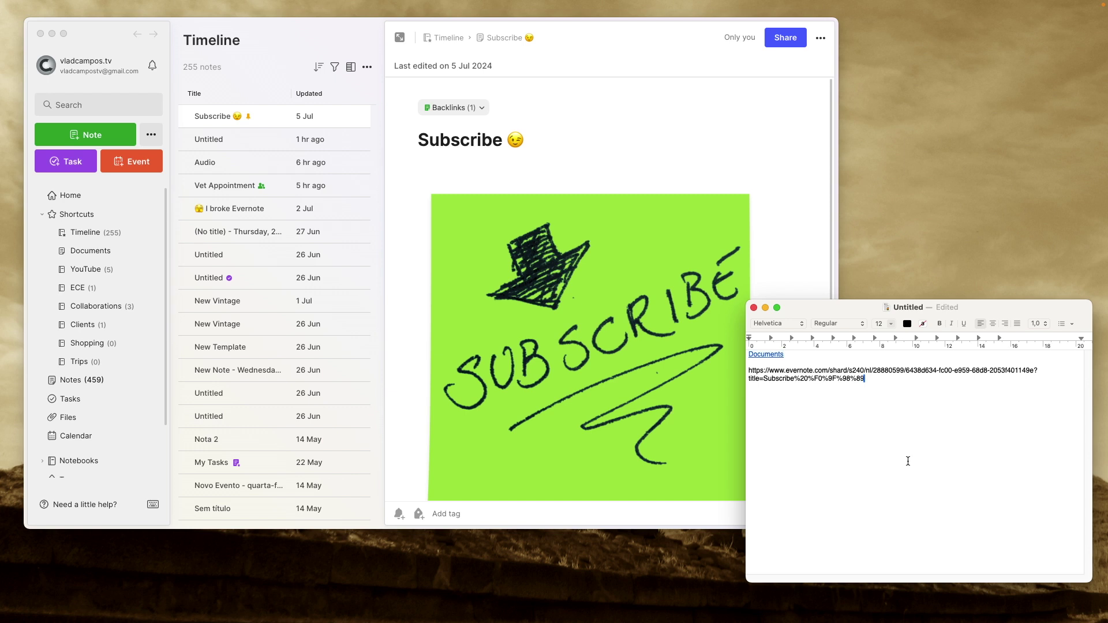
pyautogui.click(773, 355)
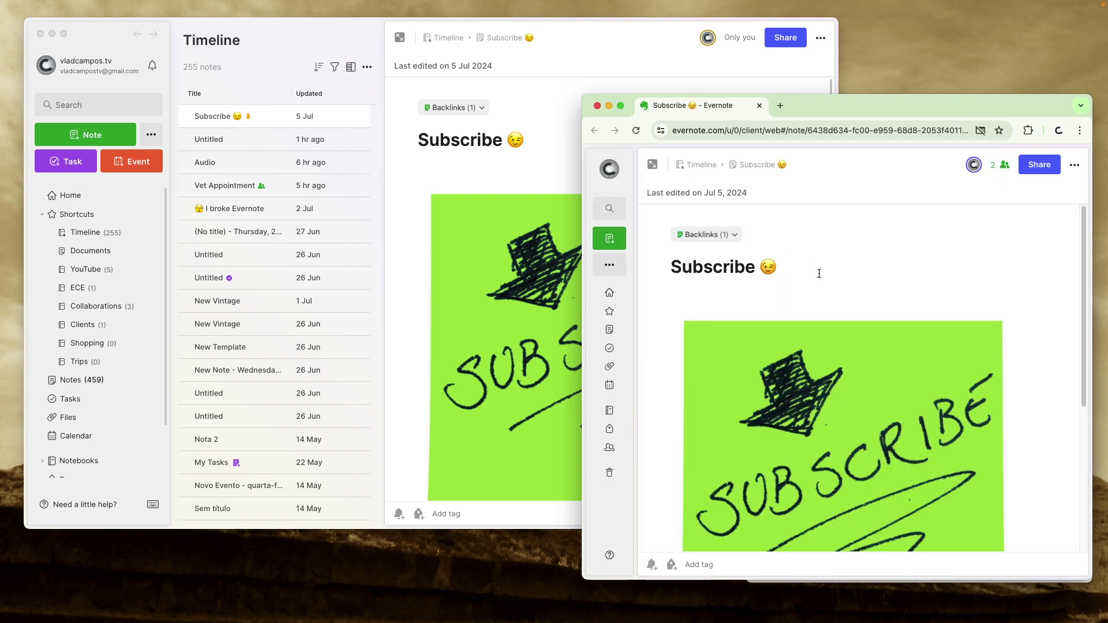
# - Show Evernote's Application preferences, where Open links in is set to Desktop app
pyautogui.click(91, 73)
pyautogui.doubleClick(91, 73)
pyautogui.click(91, 73)
pyautogui.click(90, 71)
pyautogui.click(86, 192)
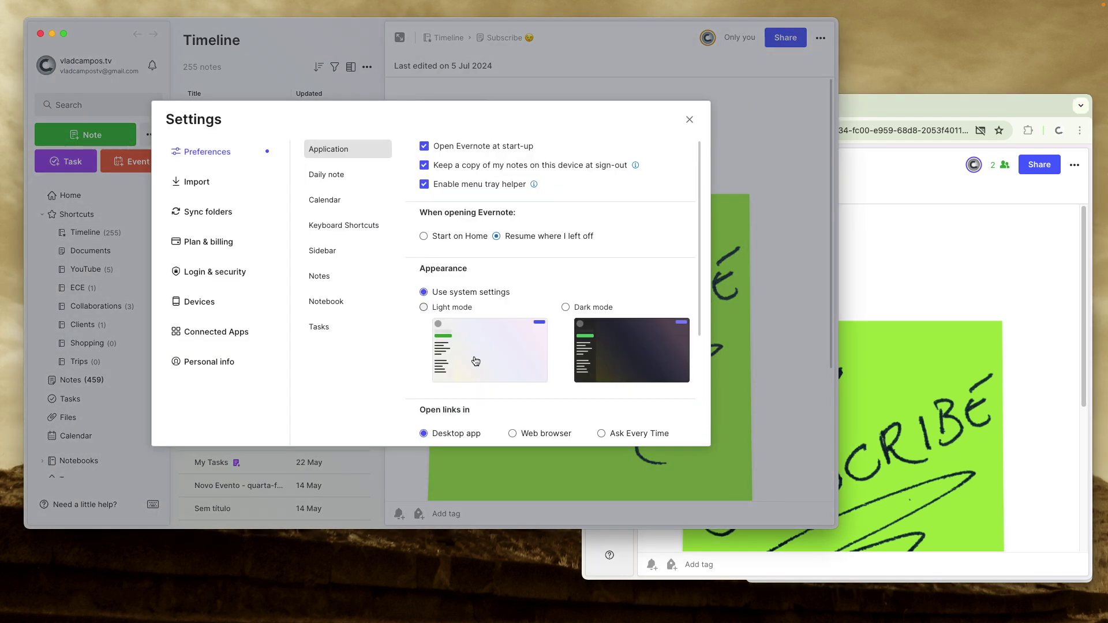
pyautogui.scroll(-1, 467, 404)
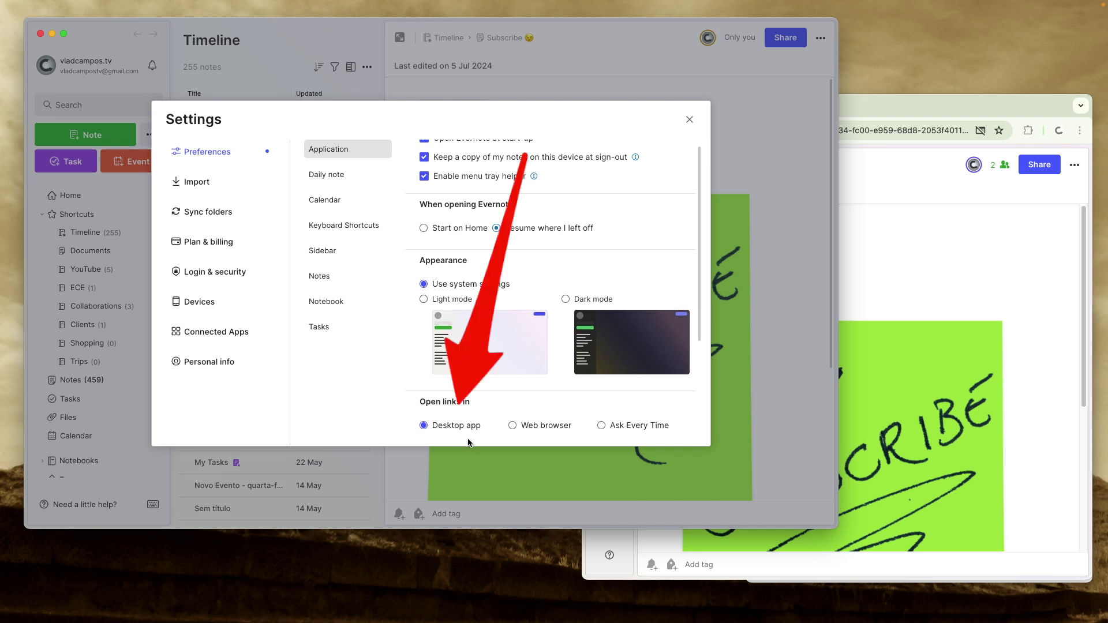